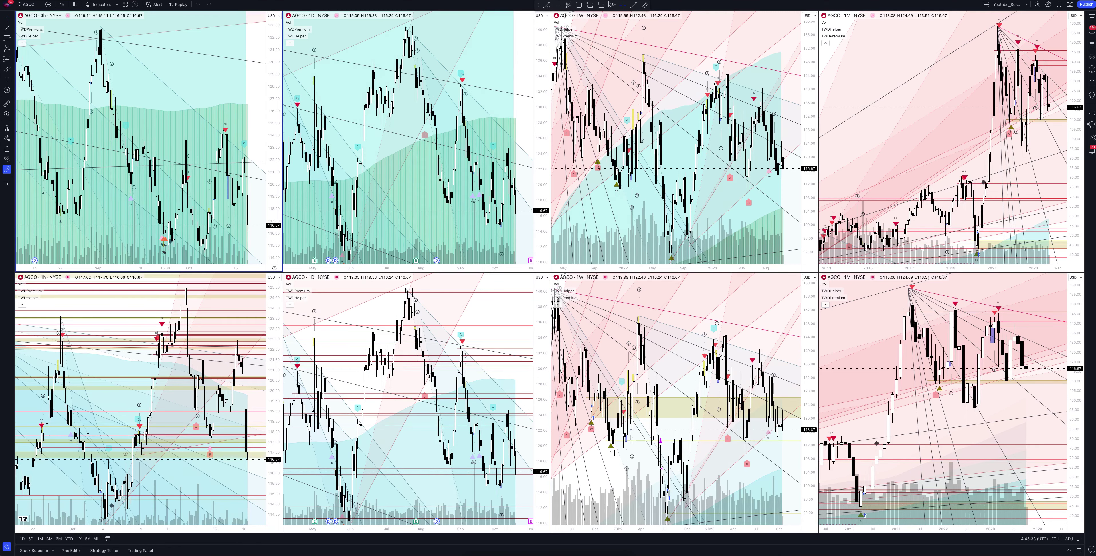
Maximize the top-right monthly (1M) AGCO chart to fill the window.
{"action": "left_click", "coordinate": [951, 141]}
{"action": "key", "text": "alt+Return"}
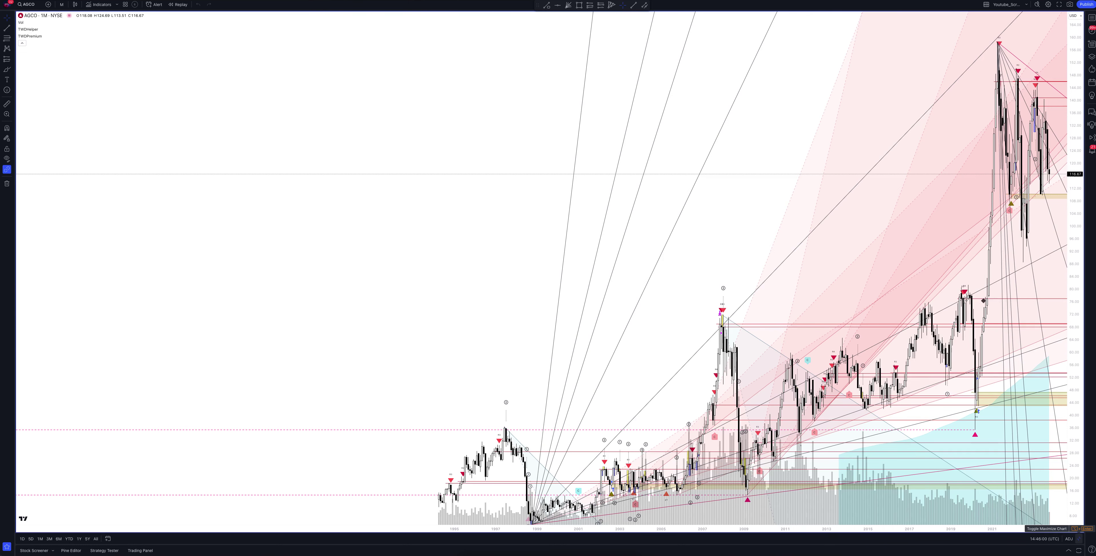
View the lower-right monthly AGCO chart full size, then restore the eight-chart grid.
{"action": "left_click", "coordinate": [1080, 528]}
{"action": "left_click", "coordinate": [1081, 528]}
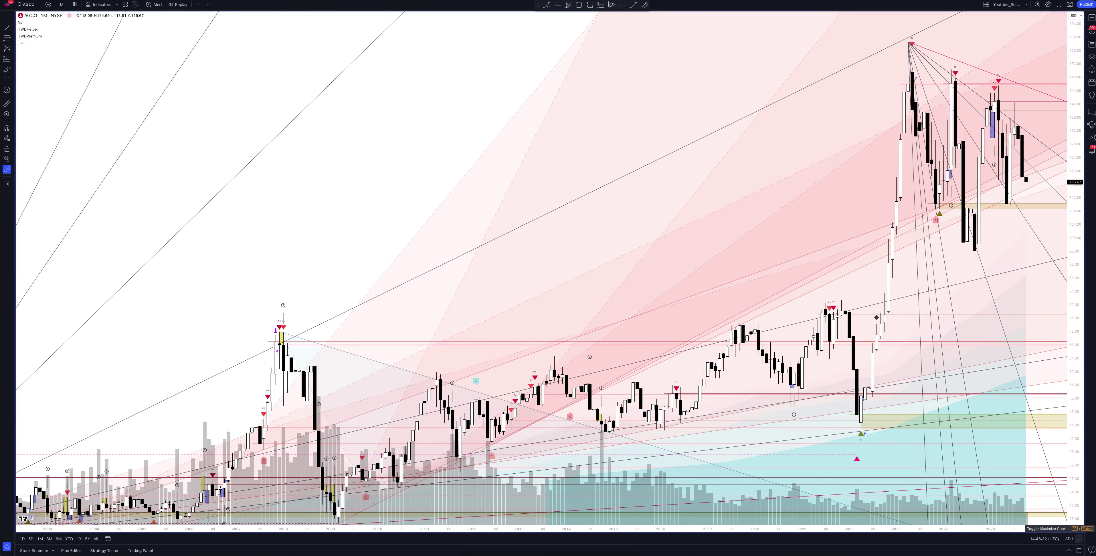
{"action": "left_click", "coordinate": [1079, 539]}
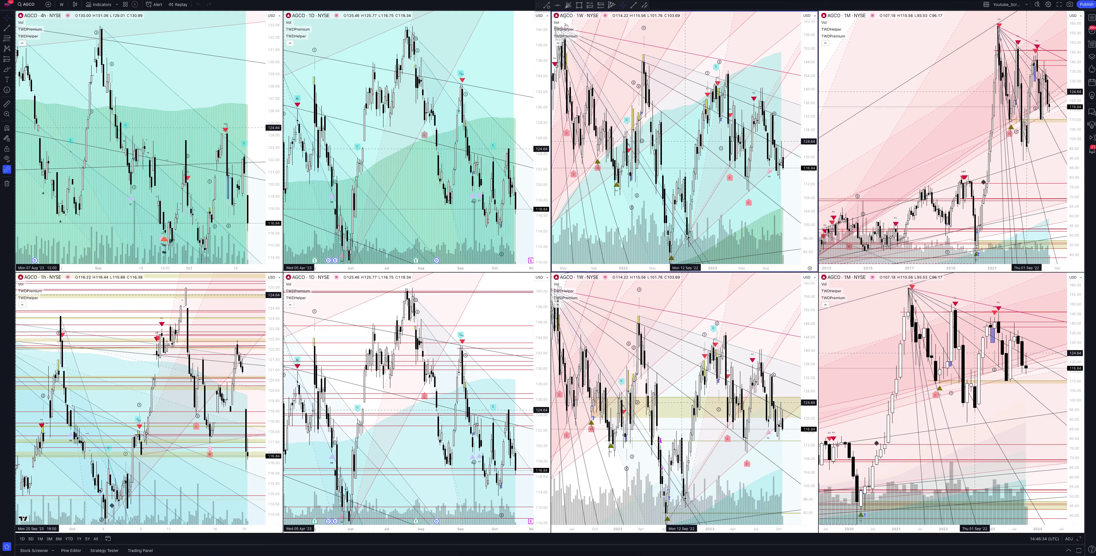
Maximize the top weekly (1W) AGCO chart.
{"action": "left_click", "coordinate": [1079, 539]}
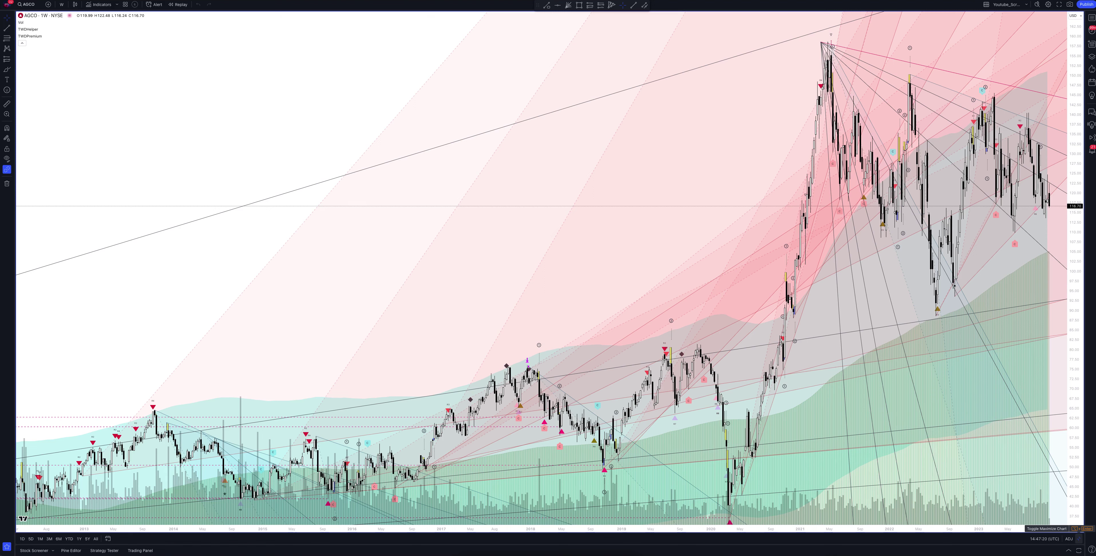
Swap the full-size view to the bottom weekly AGCO chart with yellow zones.
{"action": "left_click", "coordinate": [1079, 529]}
{"action": "left_click", "coordinate": [1080, 529]}
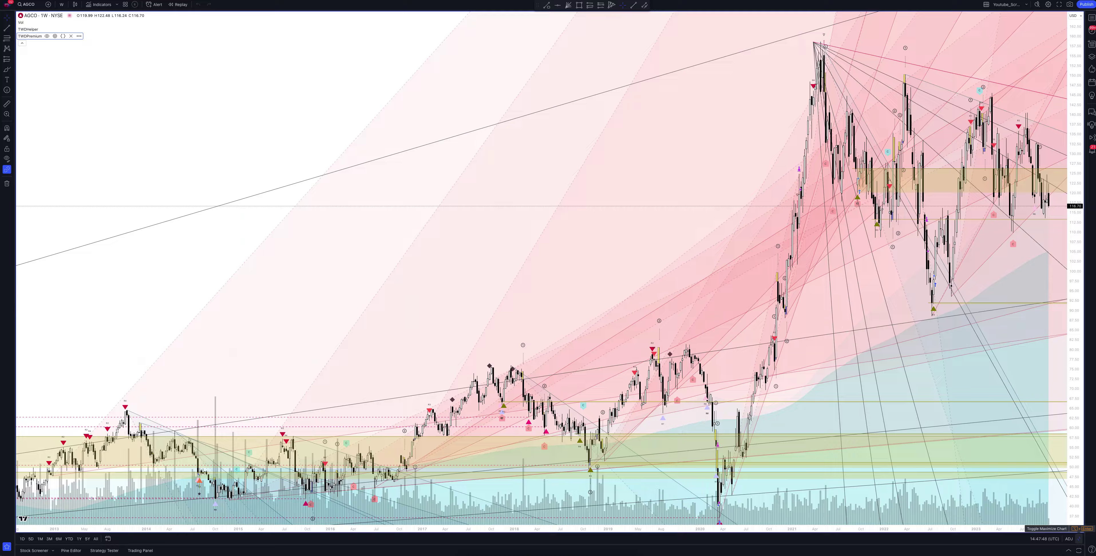
Swap the full-size view to the top daily (1D) AGCO chart with green shading.
{"action": "left_click", "coordinate": [1081, 529]}
{"action": "left_click", "coordinate": [1079, 539]}
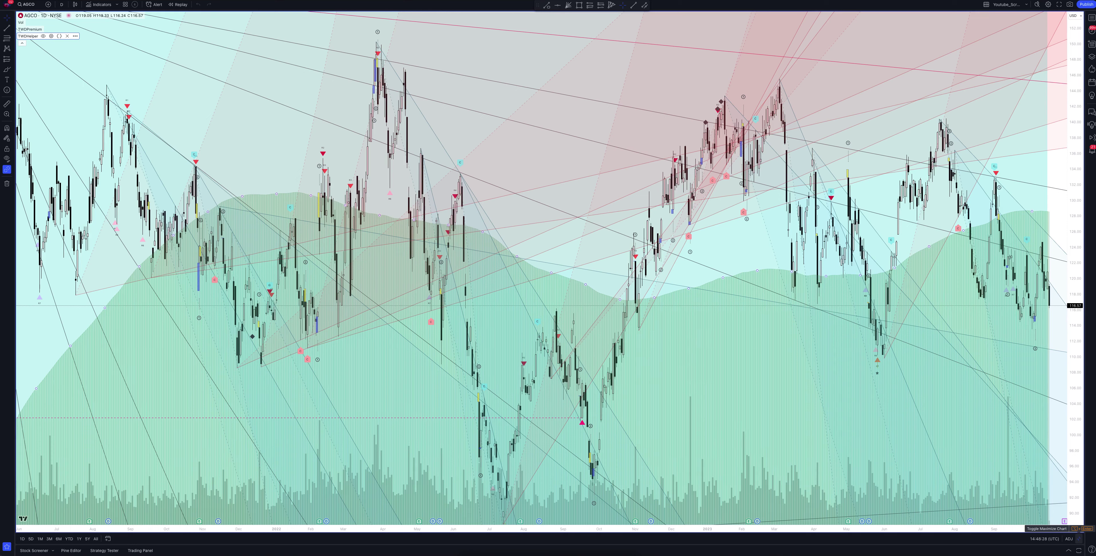
Maximize the bottom daily AGCO chart and show its TWOPremium backtest of 25 closed trades.
{"action": "left_click", "coordinate": [1080, 528]}
{"action": "left_click", "coordinate": [1080, 529]}
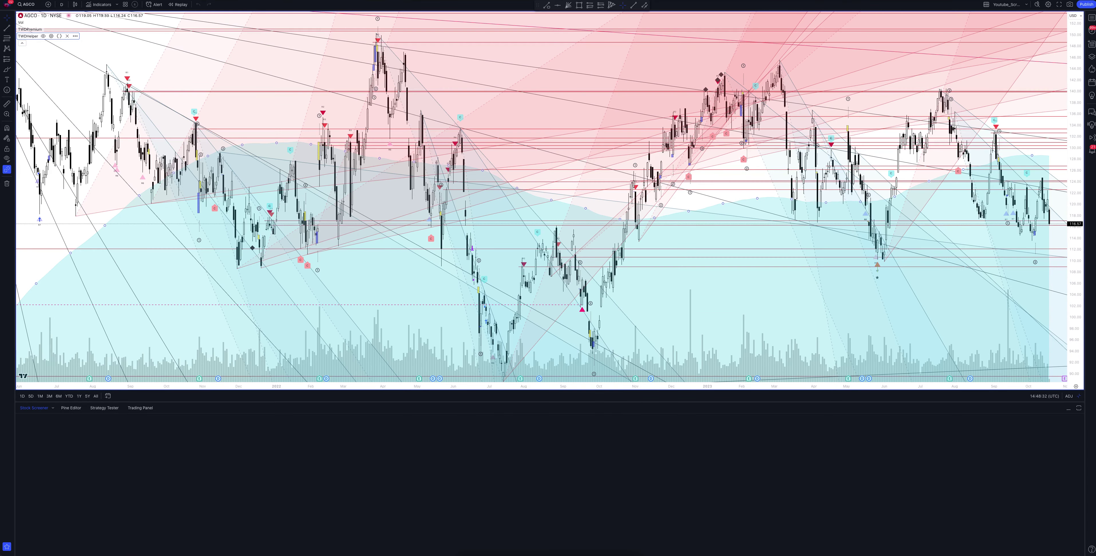
{"action": "left_click", "coordinate": [104, 408]}
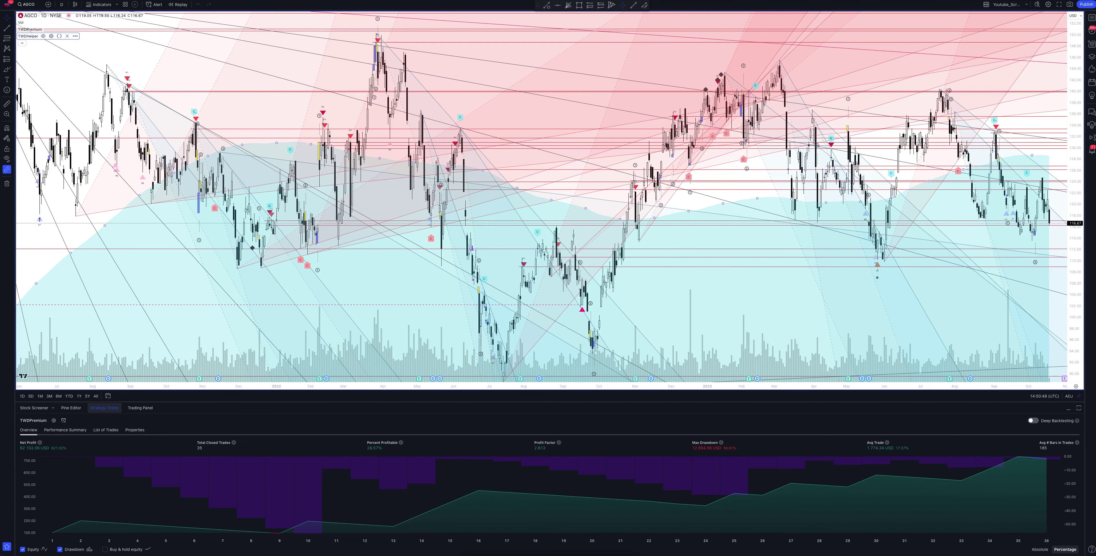
Switch the maximized view to the 4-hour AGCO chart pane.
{"action": "key", "text": "alt+Return"}
{"action": "key", "text": "alt+Return"}
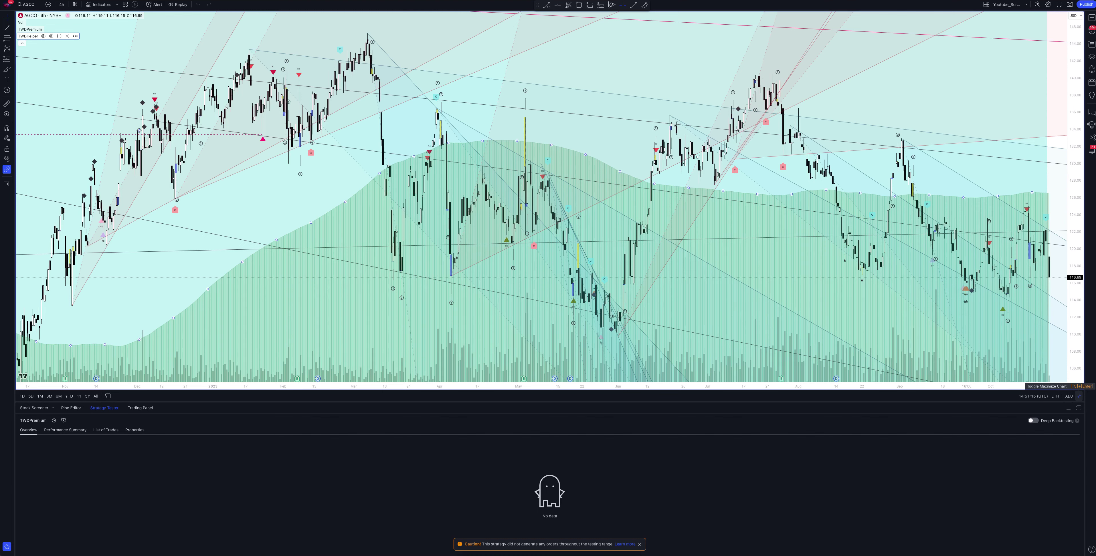
Maximize the lower-left 1-hour AGCO chart, loading its TWOPremium results with 8 closed trades.
{"action": "left_click", "coordinate": [1079, 386]}
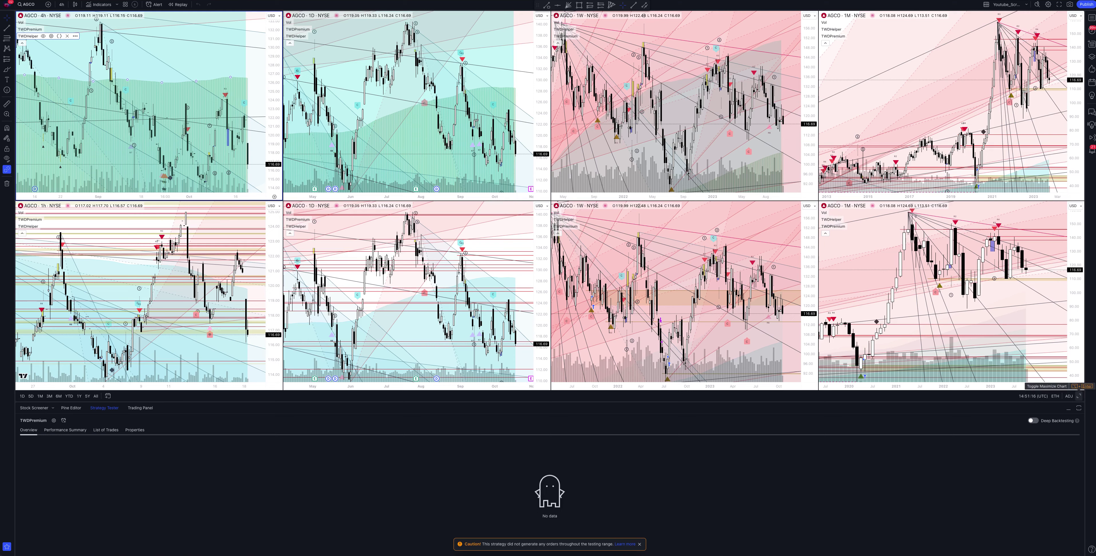
{"action": "left_click", "coordinate": [147, 289]}
{"action": "key", "text": "alt+Return"}
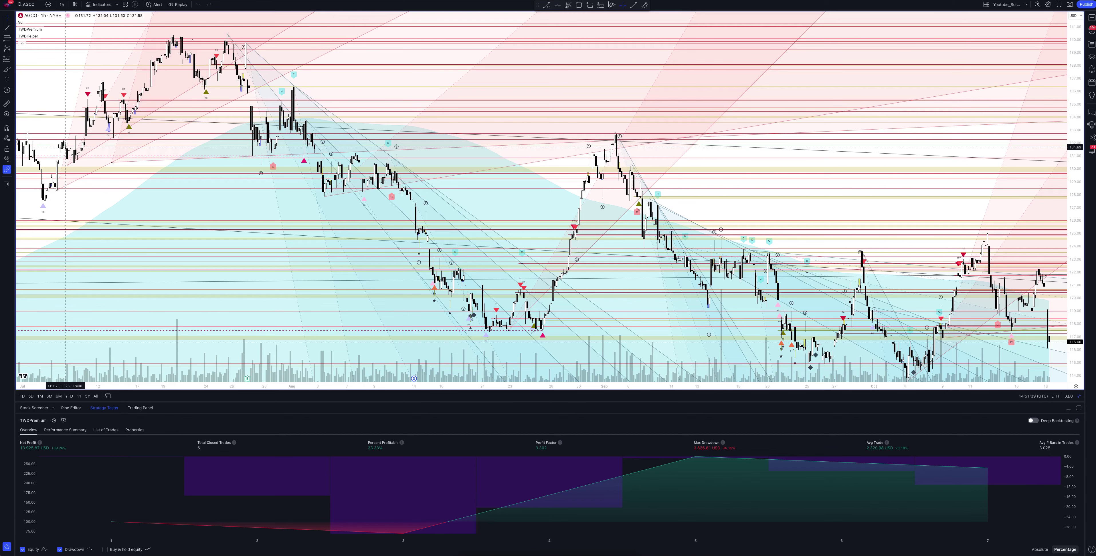
Open the chart interval dropdown from the 1h timeframe button.
{"action": "left_click", "coordinate": [62, 4]}
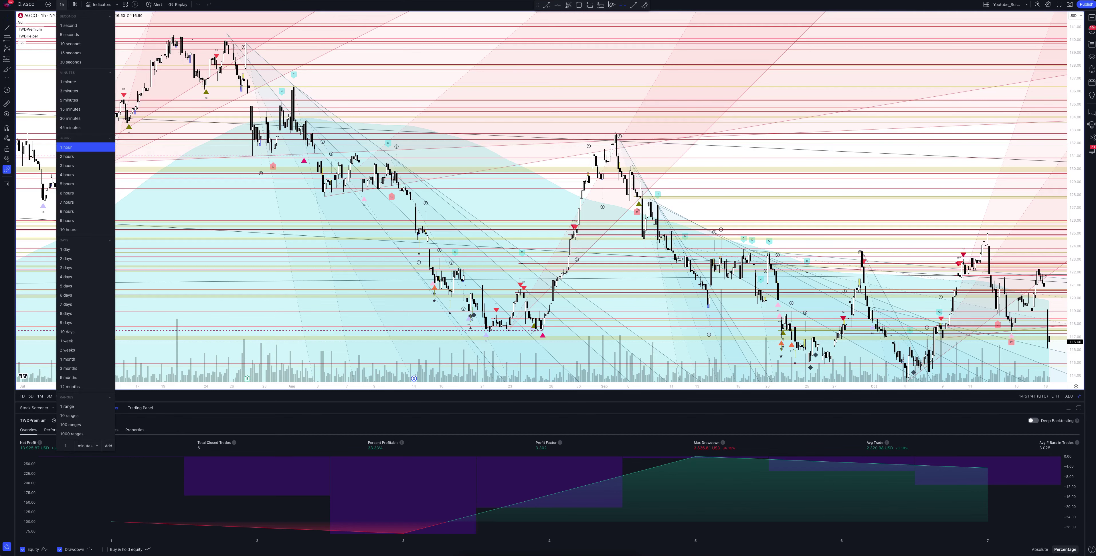
Change the AGCO chart interval to 2 hours, then to 3 hours.
{"action": "left_click", "coordinate": [66, 157]}
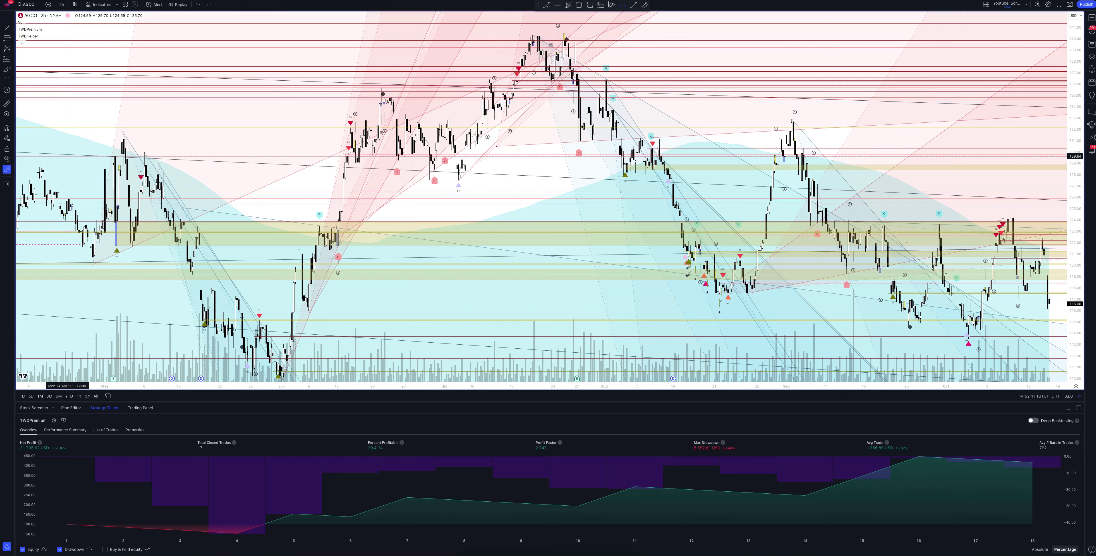
{"action": "left_click", "coordinate": [61, 4]}
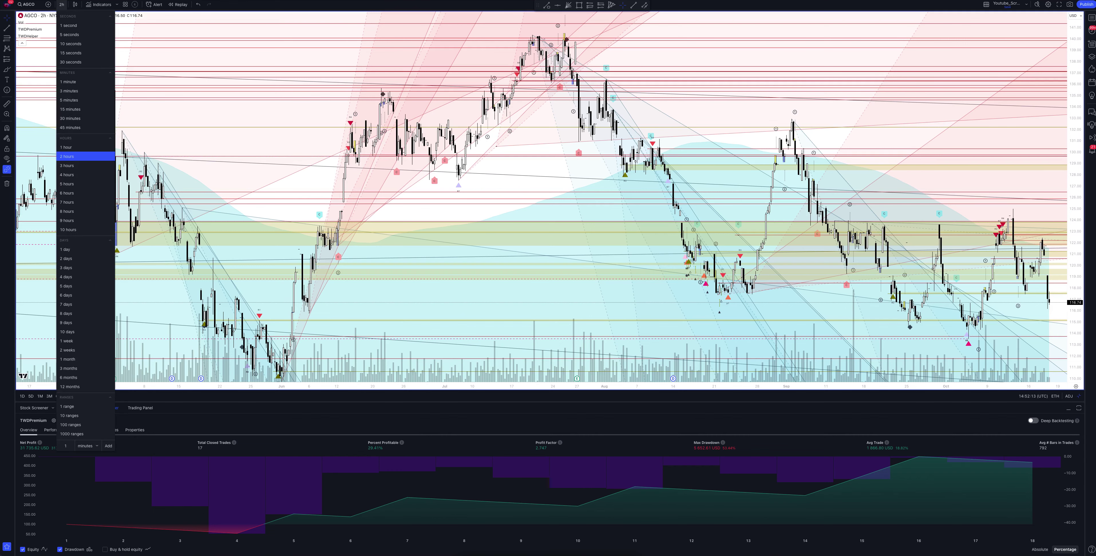
{"action": "left_click", "coordinate": [67, 165]}
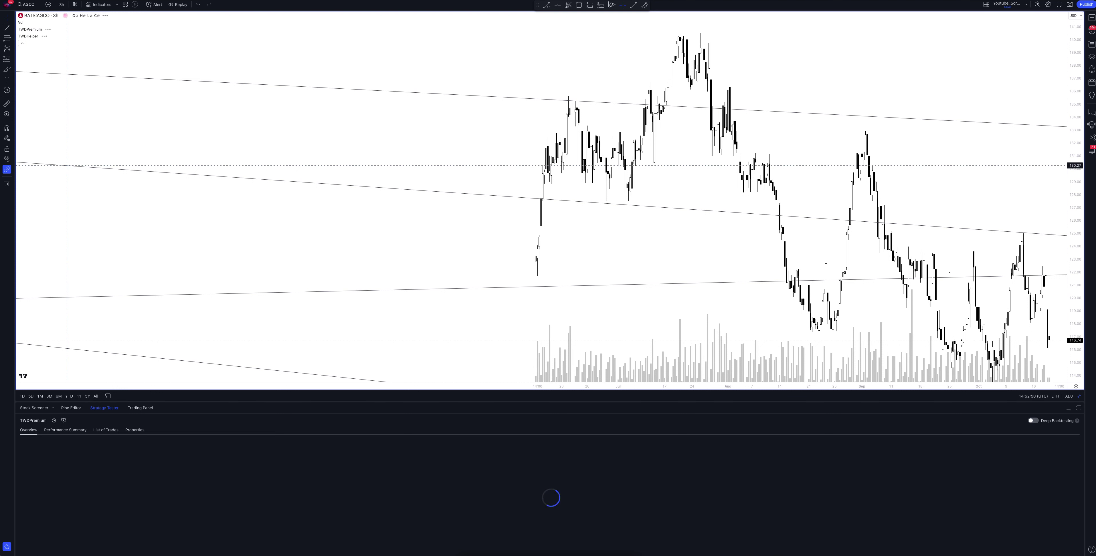
Switch the AGCO chart to the 4-hour timeframe.
{"action": "left_click", "coordinate": [61, 4]}
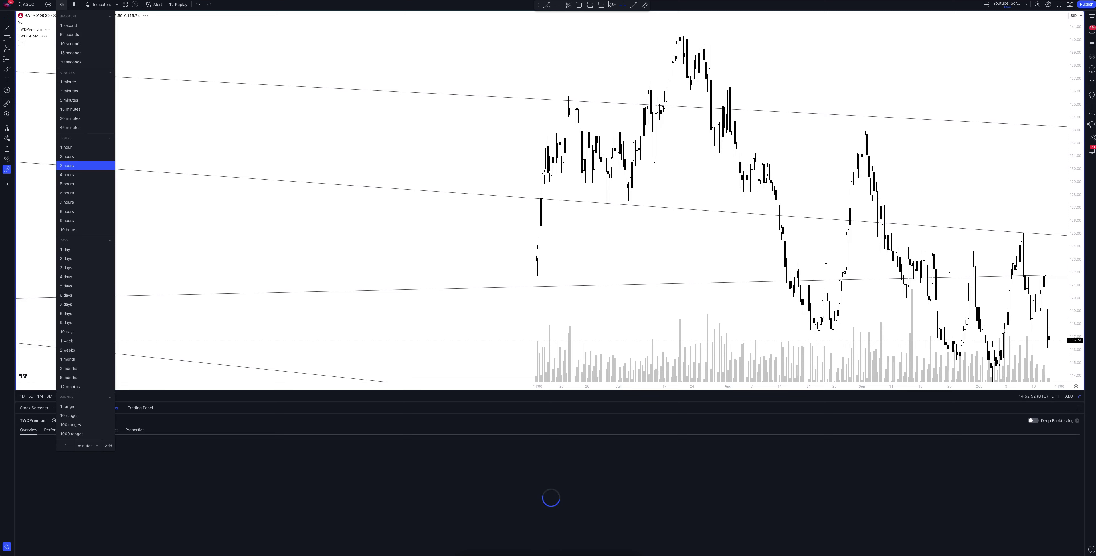
{"action": "key", "text": "Down"}
{"action": "key", "text": "Return"}
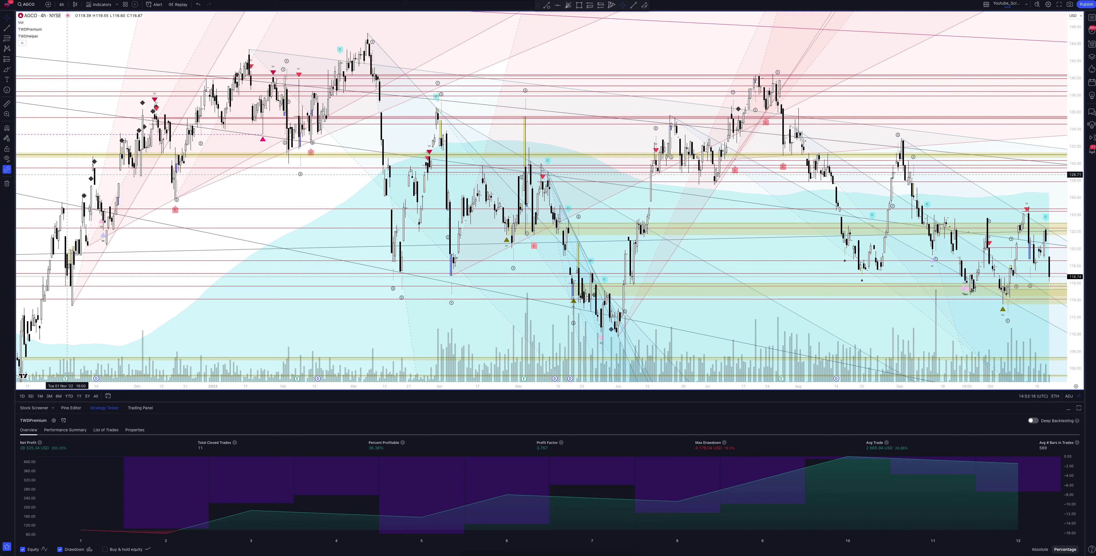
Change the AGCO chart to the 5-hour timeframe to review the TWOPremium results.
{"action": "left_click", "coordinate": [61, 4]}
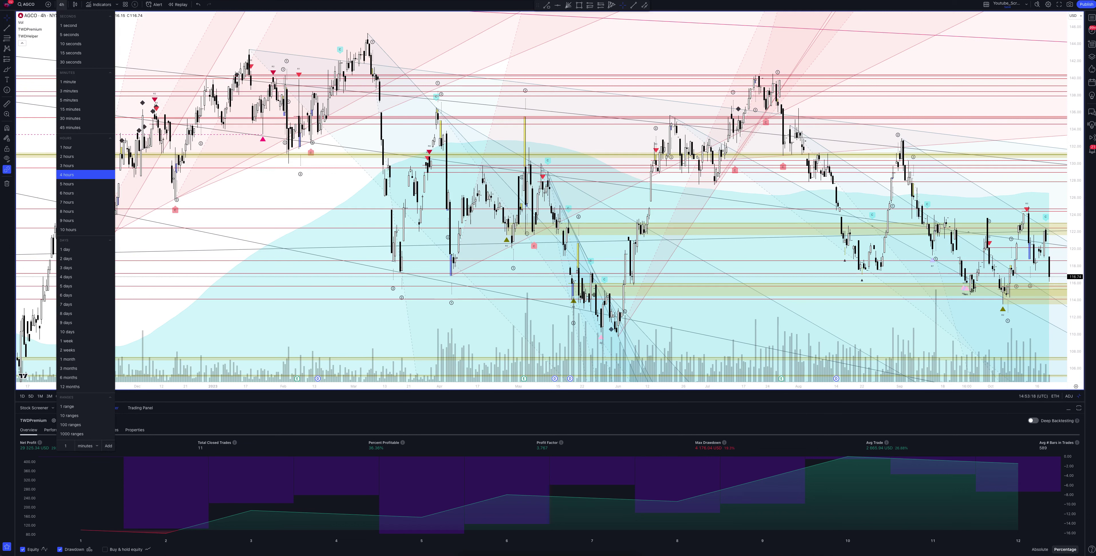
{"action": "left_click", "coordinate": [67, 184]}
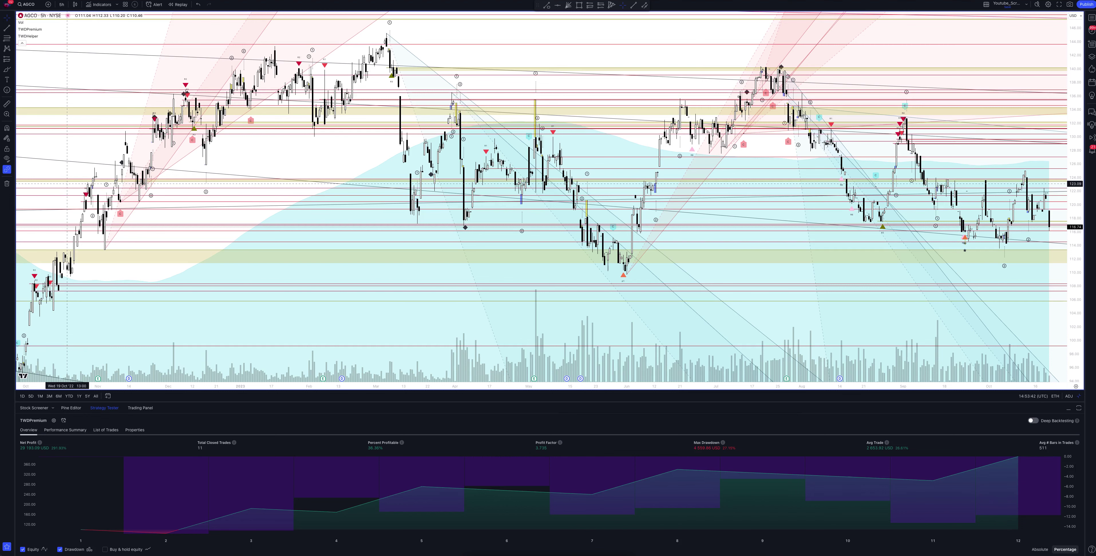
{"action": "left_click", "coordinate": [61, 4]}
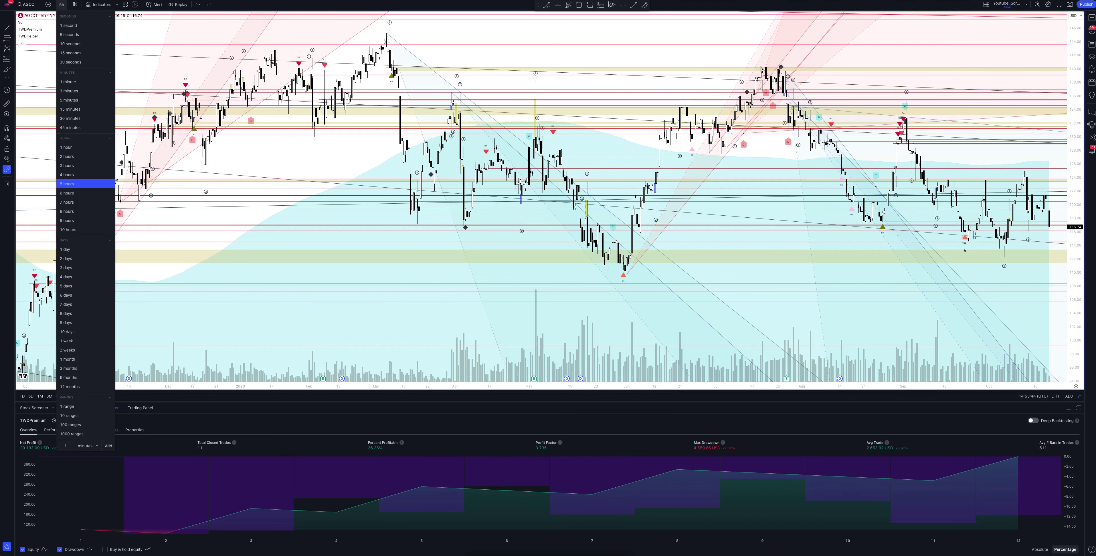
Set the AGCO chart to 6 hours, then to 7 hours.
{"action": "left_click", "coordinate": [67, 193]}
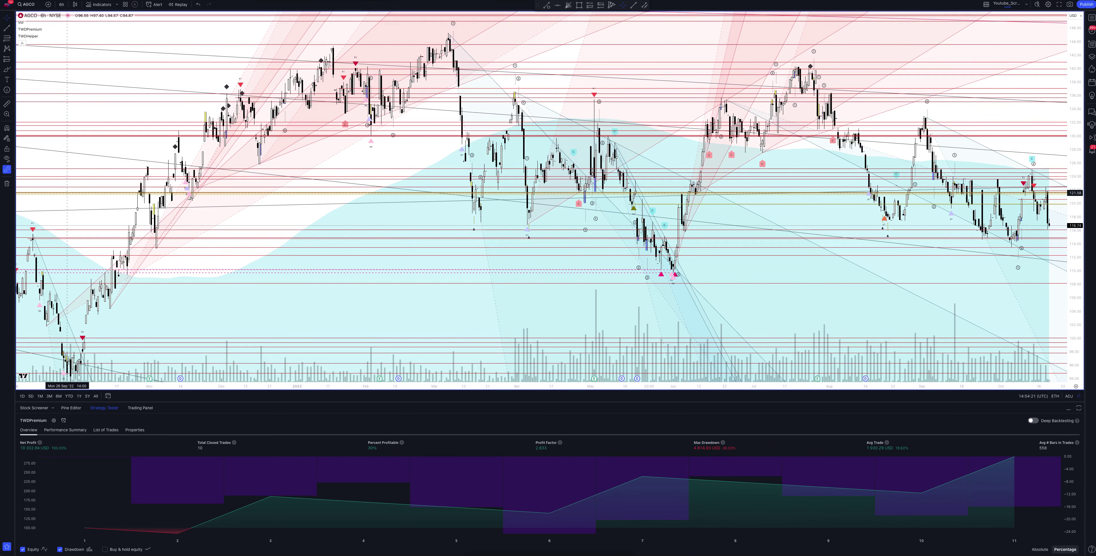
{"action": "left_click", "coordinate": [61, 4]}
{"action": "left_click", "coordinate": [66, 202]}
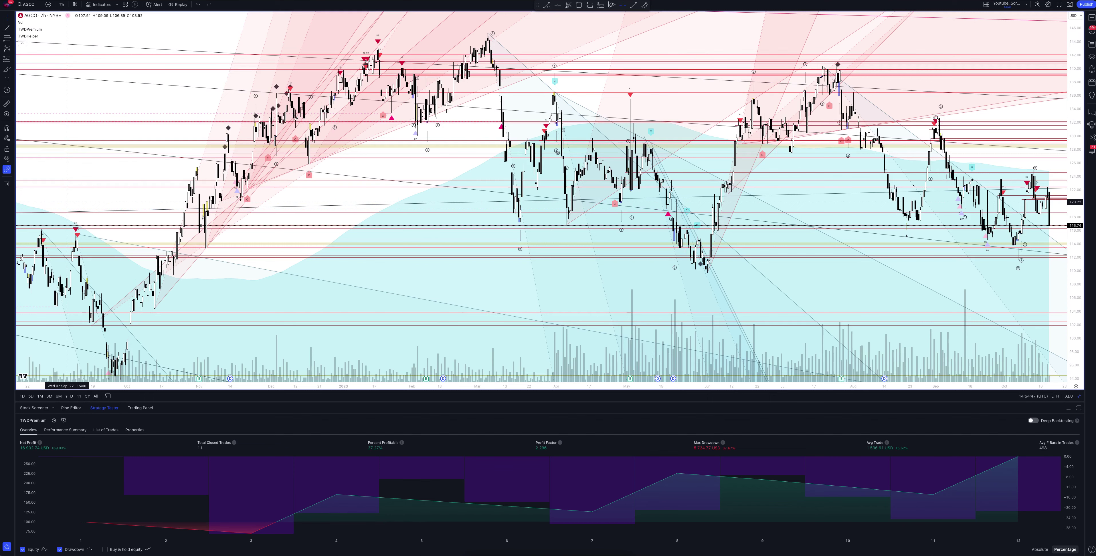
{"action": "left_click", "coordinate": [62, 4]}
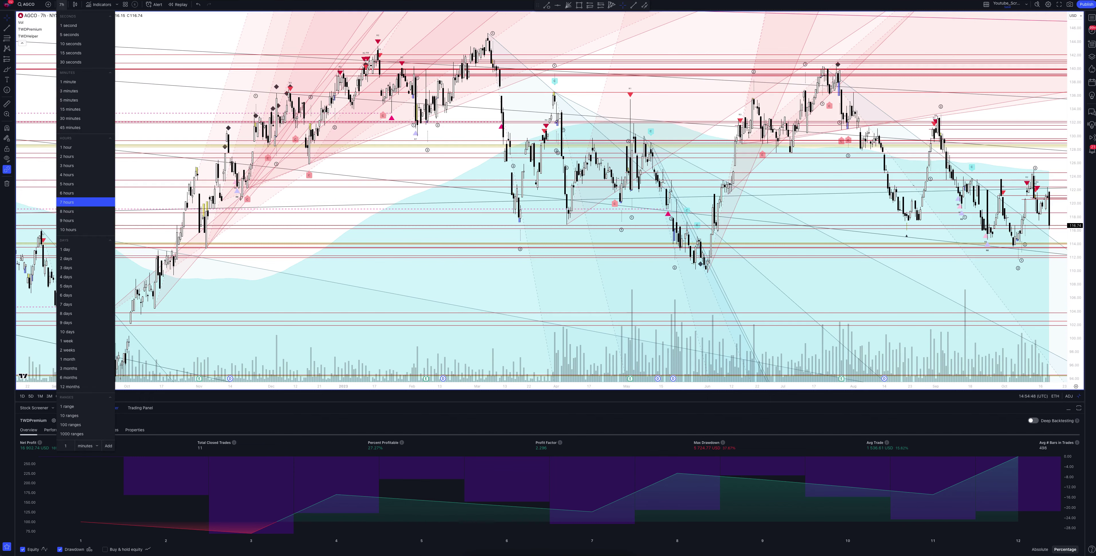
Set the chart to 8 hours, then return it to the 1-hour timeframe.
{"action": "left_click", "coordinate": [66, 211]}
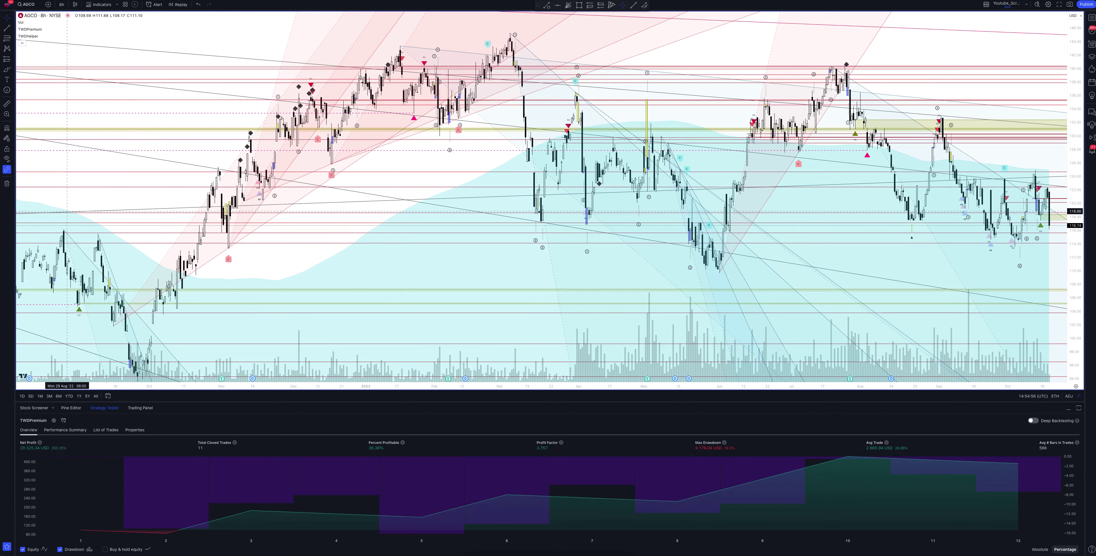
{"action": "left_click", "coordinate": [61, 4]}
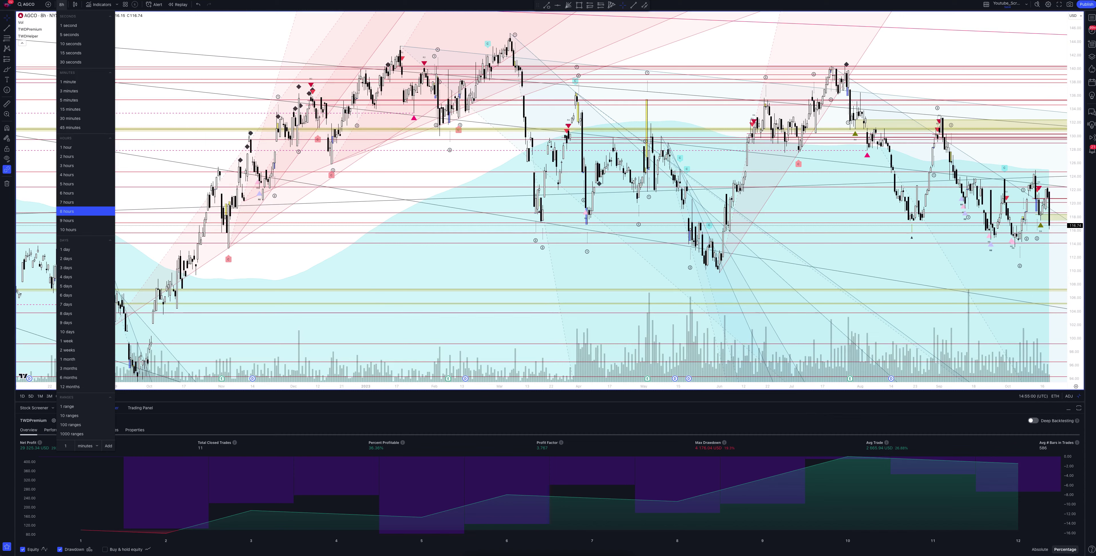
{"action": "left_click", "coordinate": [66, 148]}
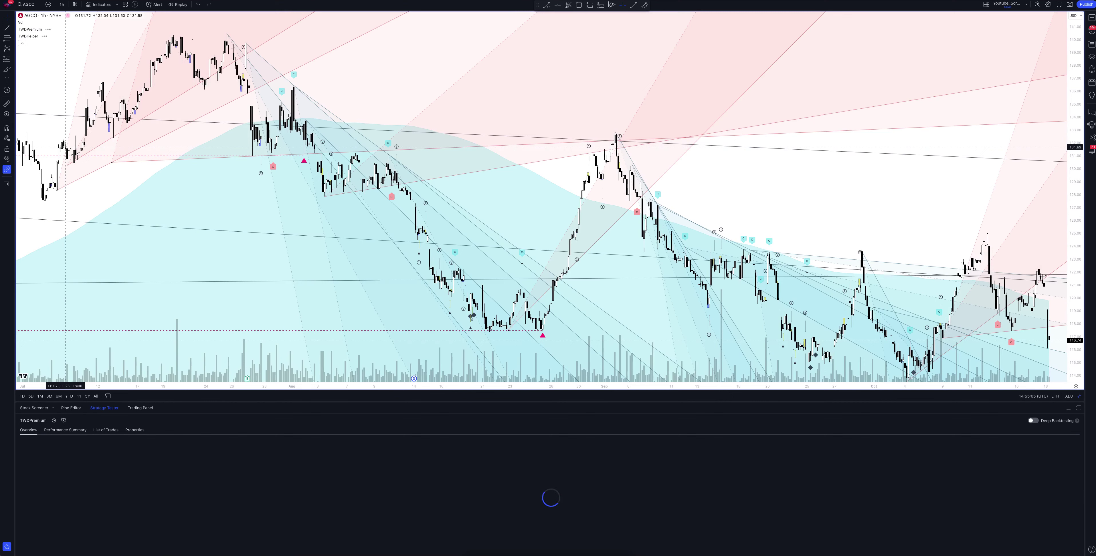
Un-maximize the AGCO chart to bring back the eight-chart layout.
{"action": "left_click", "coordinate": [1079, 396]}
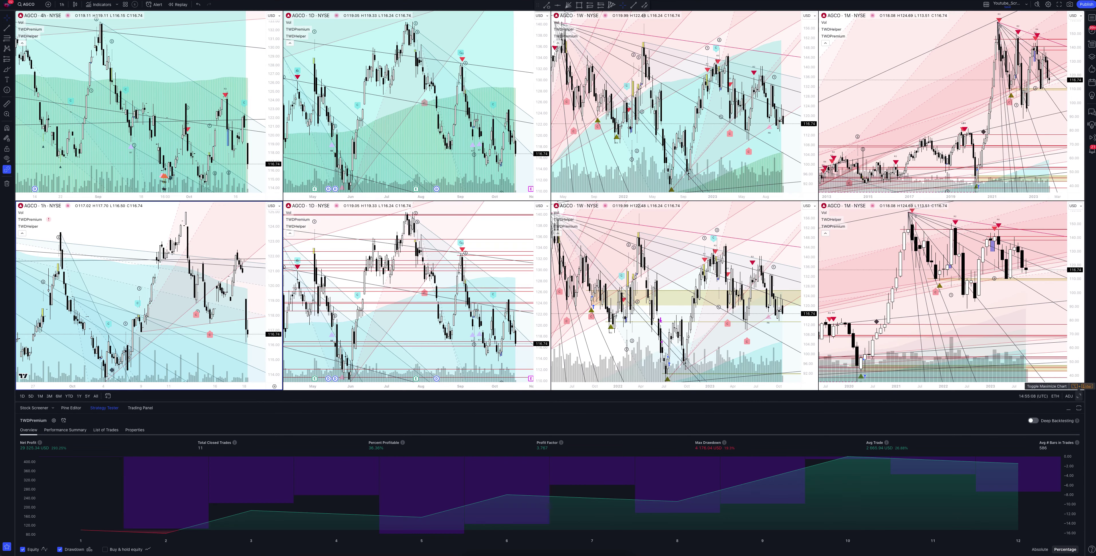